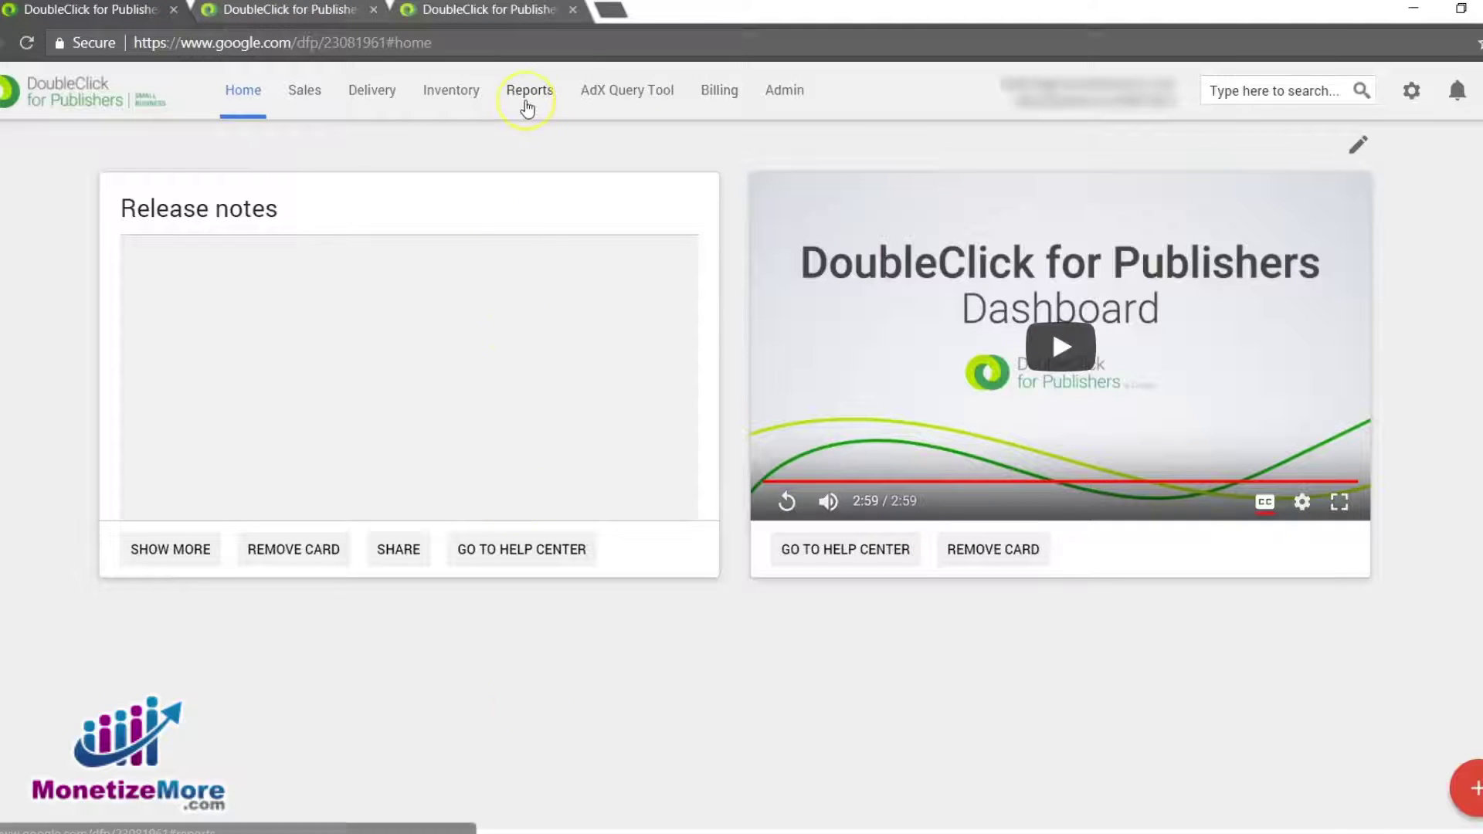
# Step: From Reports > All queries, create a new query named 'Unfilled Impressions Test' and open its date range
pyautogui.click(307, 16)
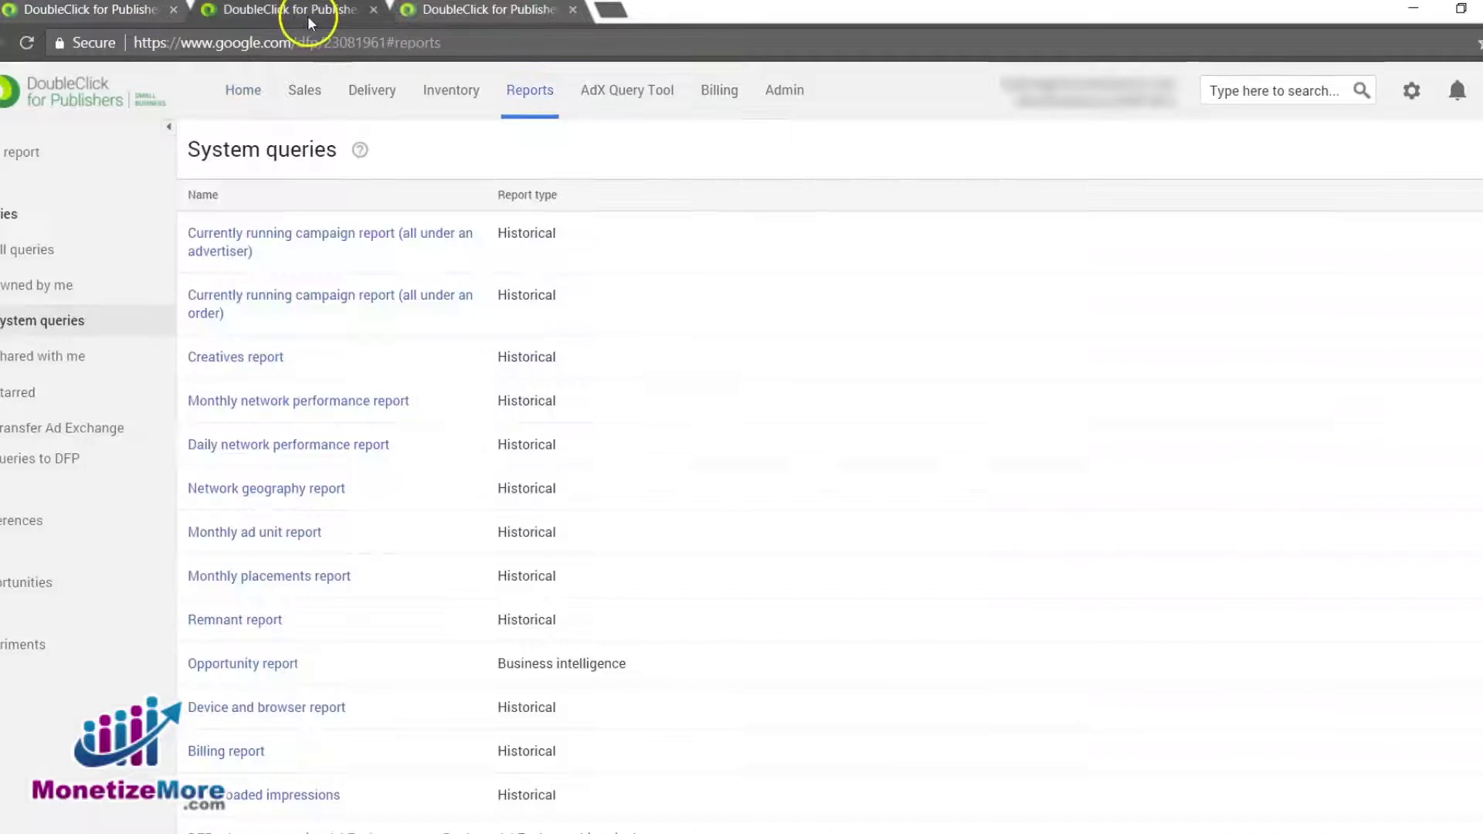
pyautogui.click(8, 246)
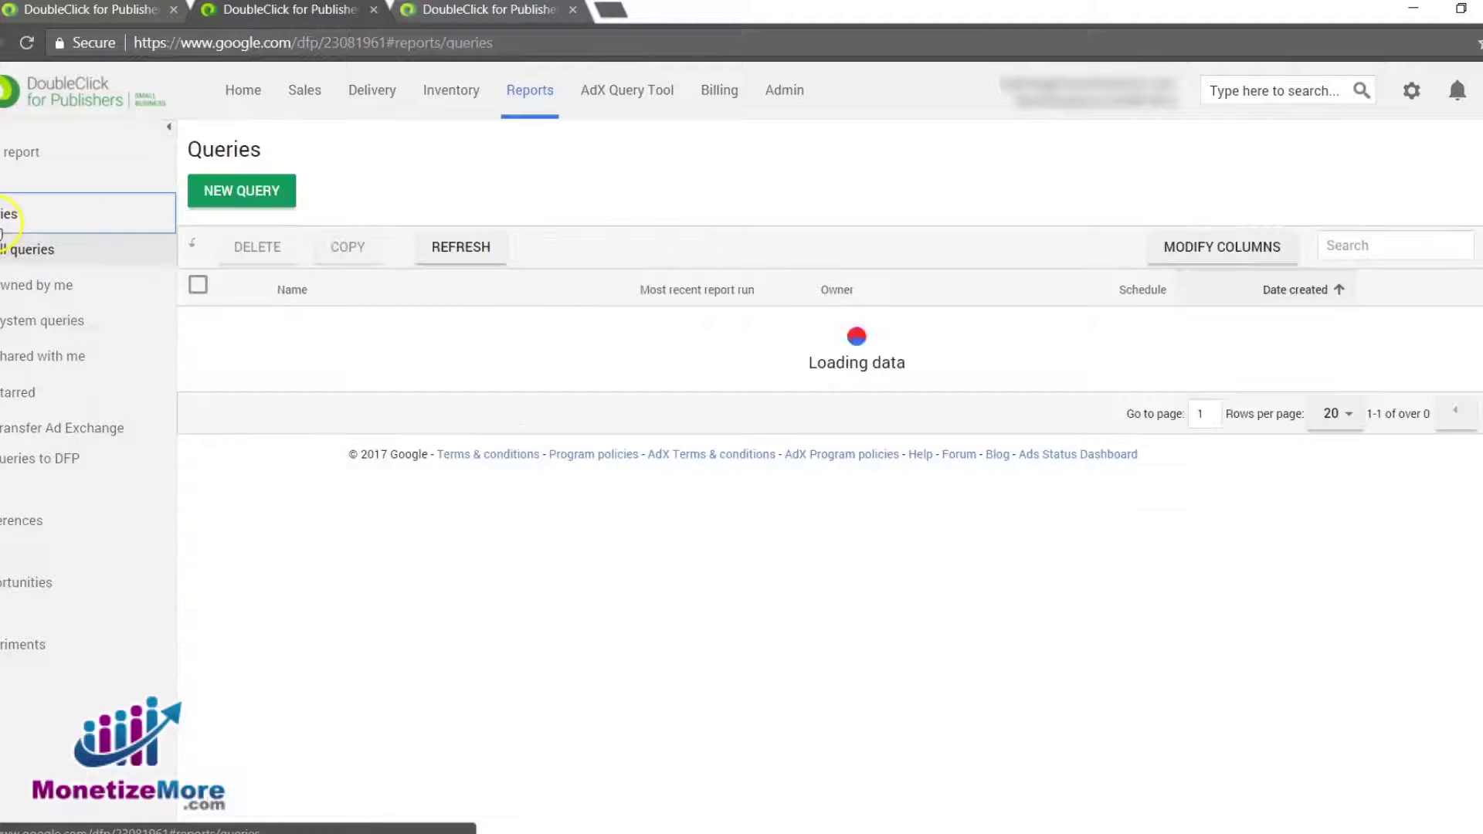
pyautogui.click(247, 194)
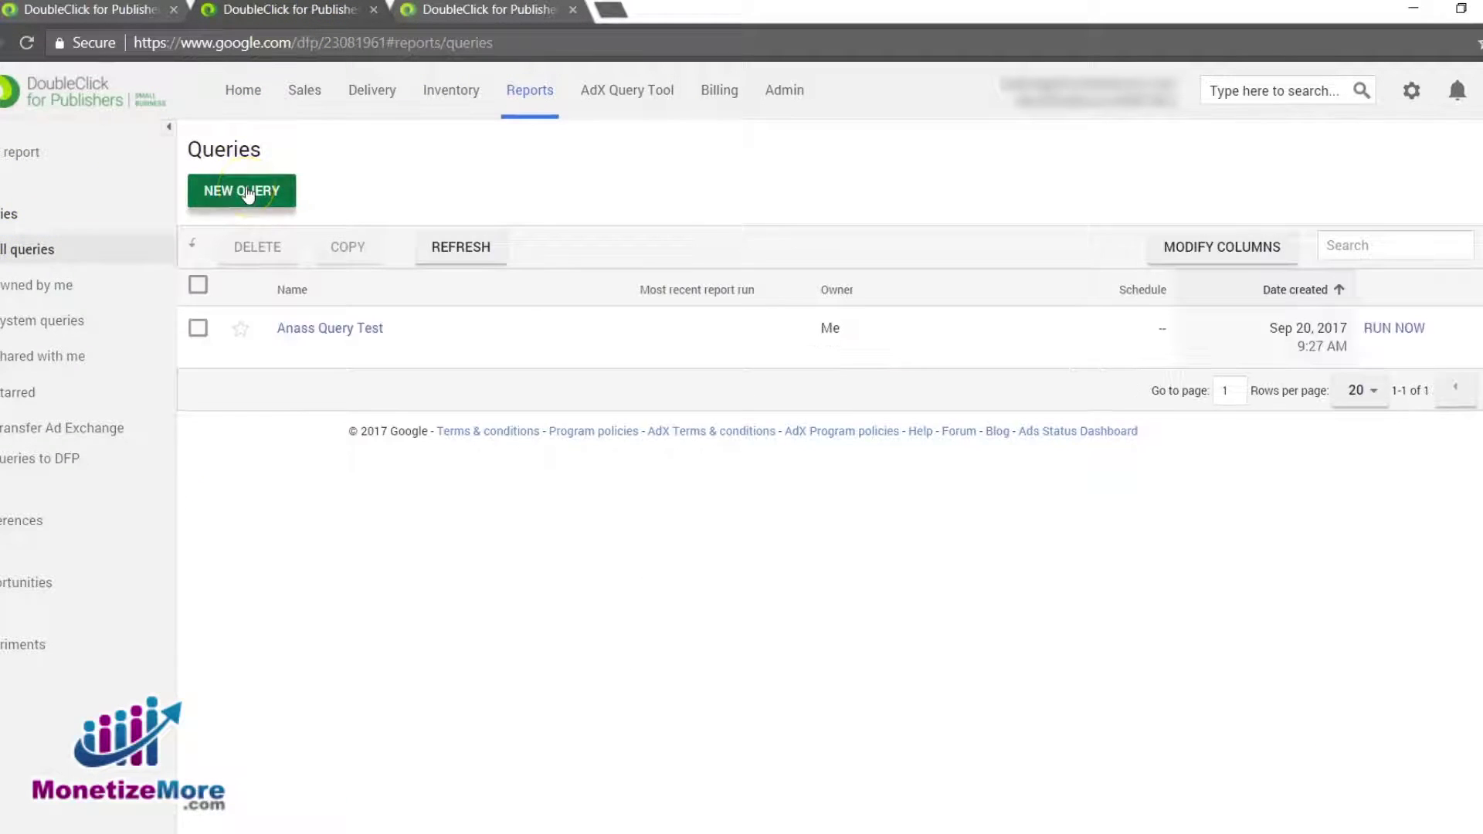
pyautogui.click(398, 193)
pyautogui.write('Unfilled Impressions Test')
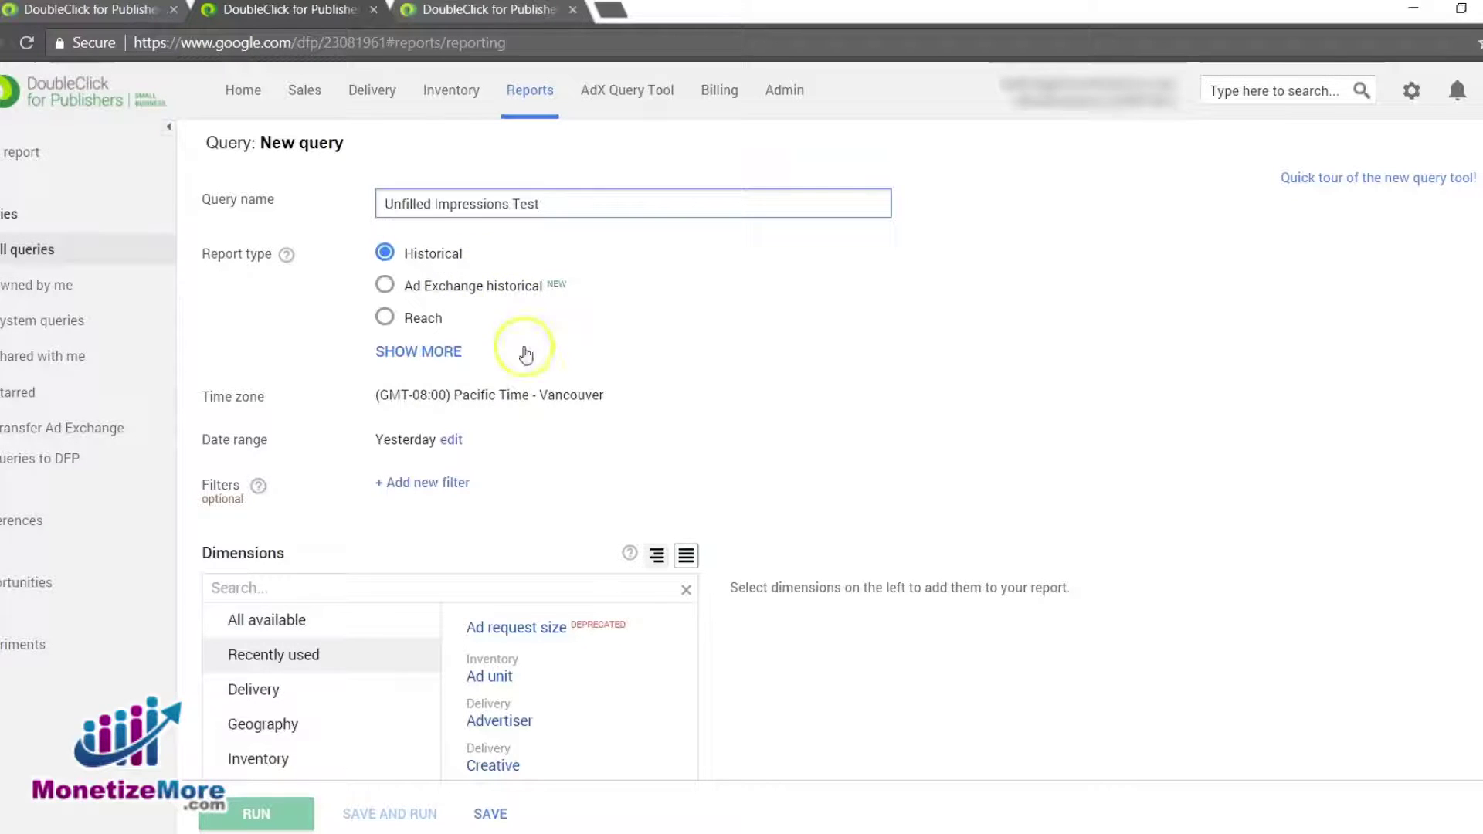
pyautogui.click(448, 441)
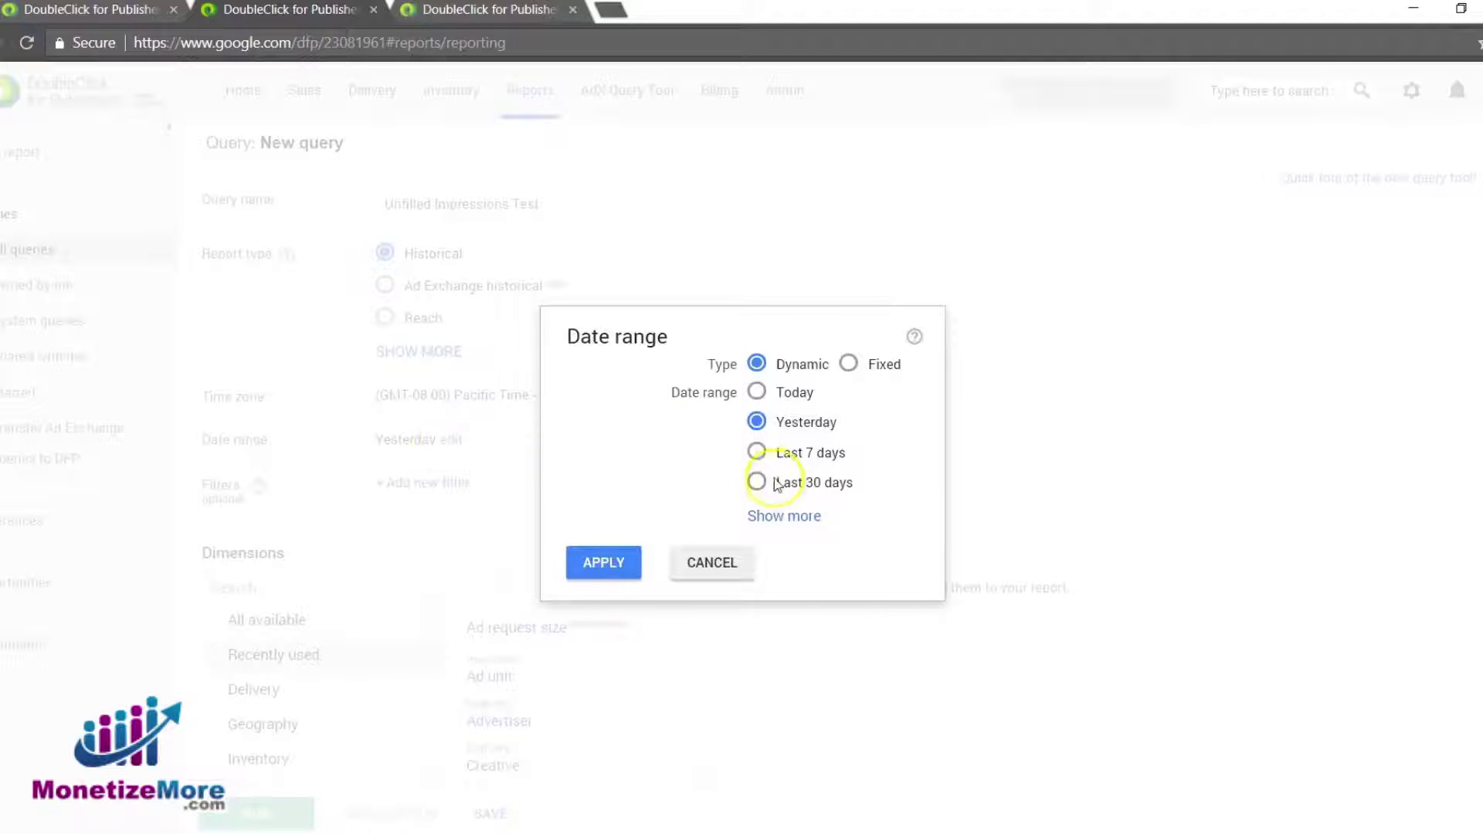
pyautogui.click(780, 516)
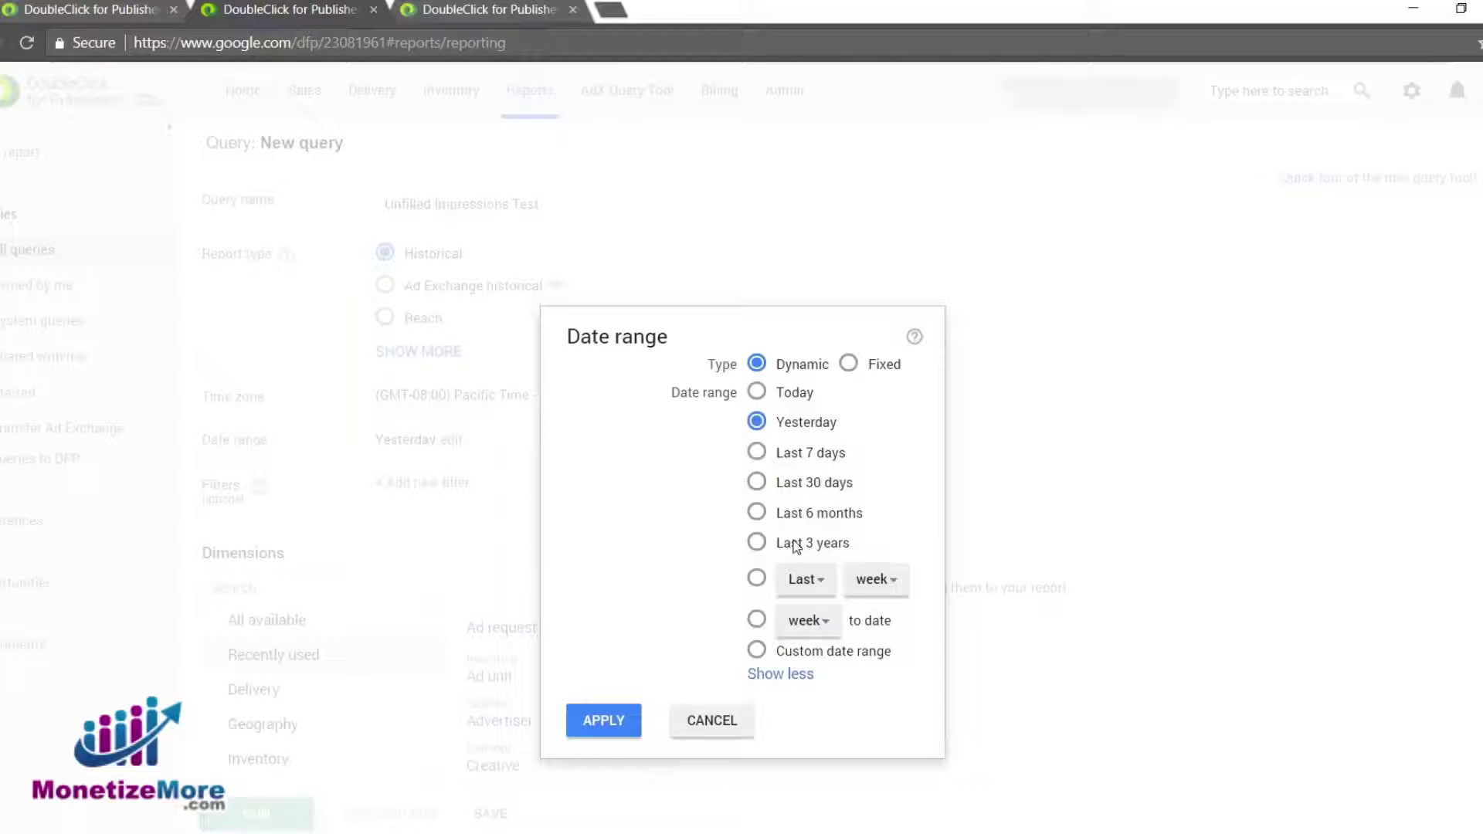
pyautogui.click(679, 720)
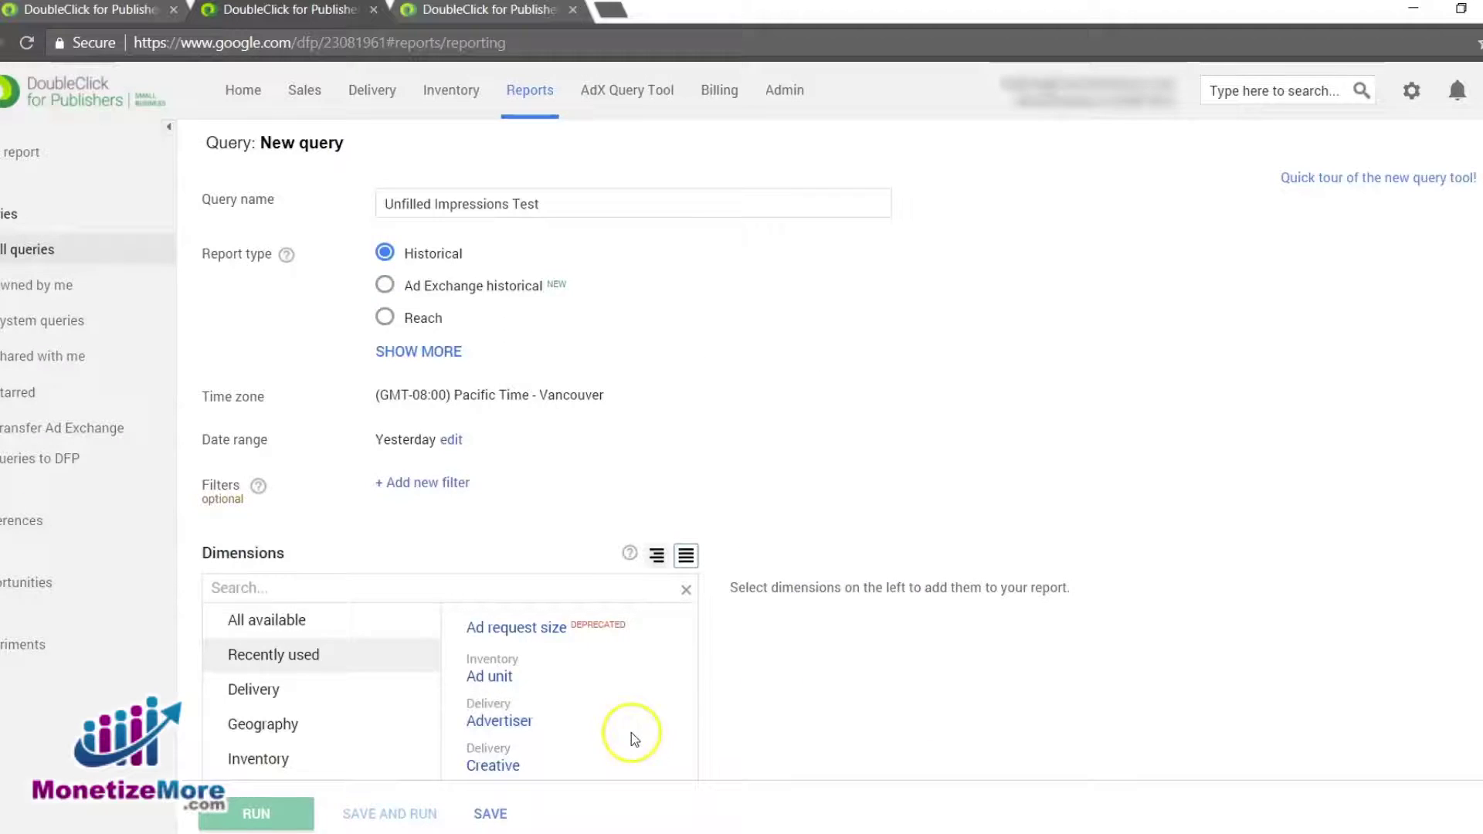
# Step: Add Ad unit from Recently used as the query's first dimension, showing all levels
pyautogui.scroll(-4, 773, 391)
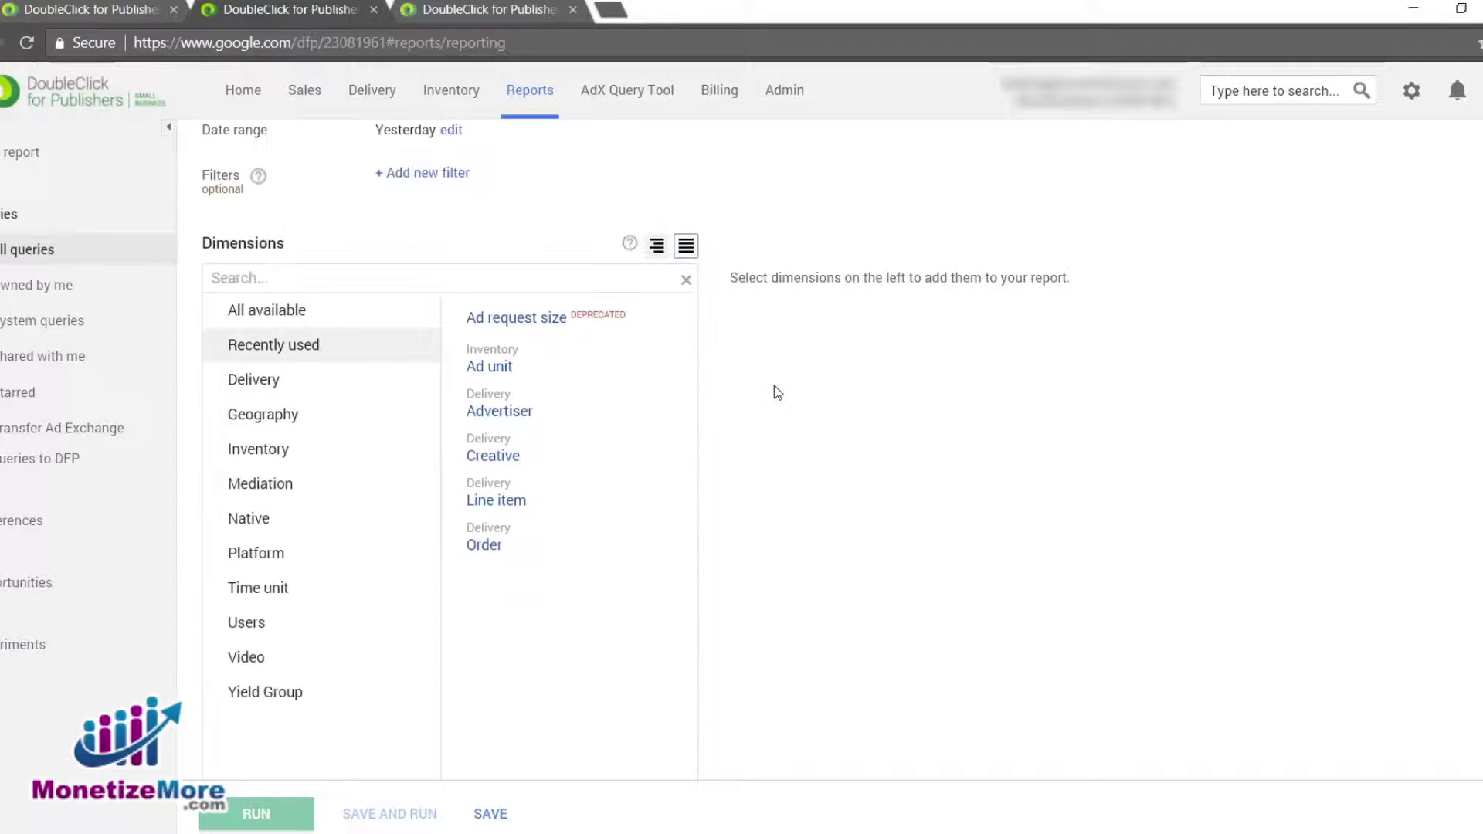
pyautogui.moveTo(314, 248); pyautogui.dragTo(199, 243)
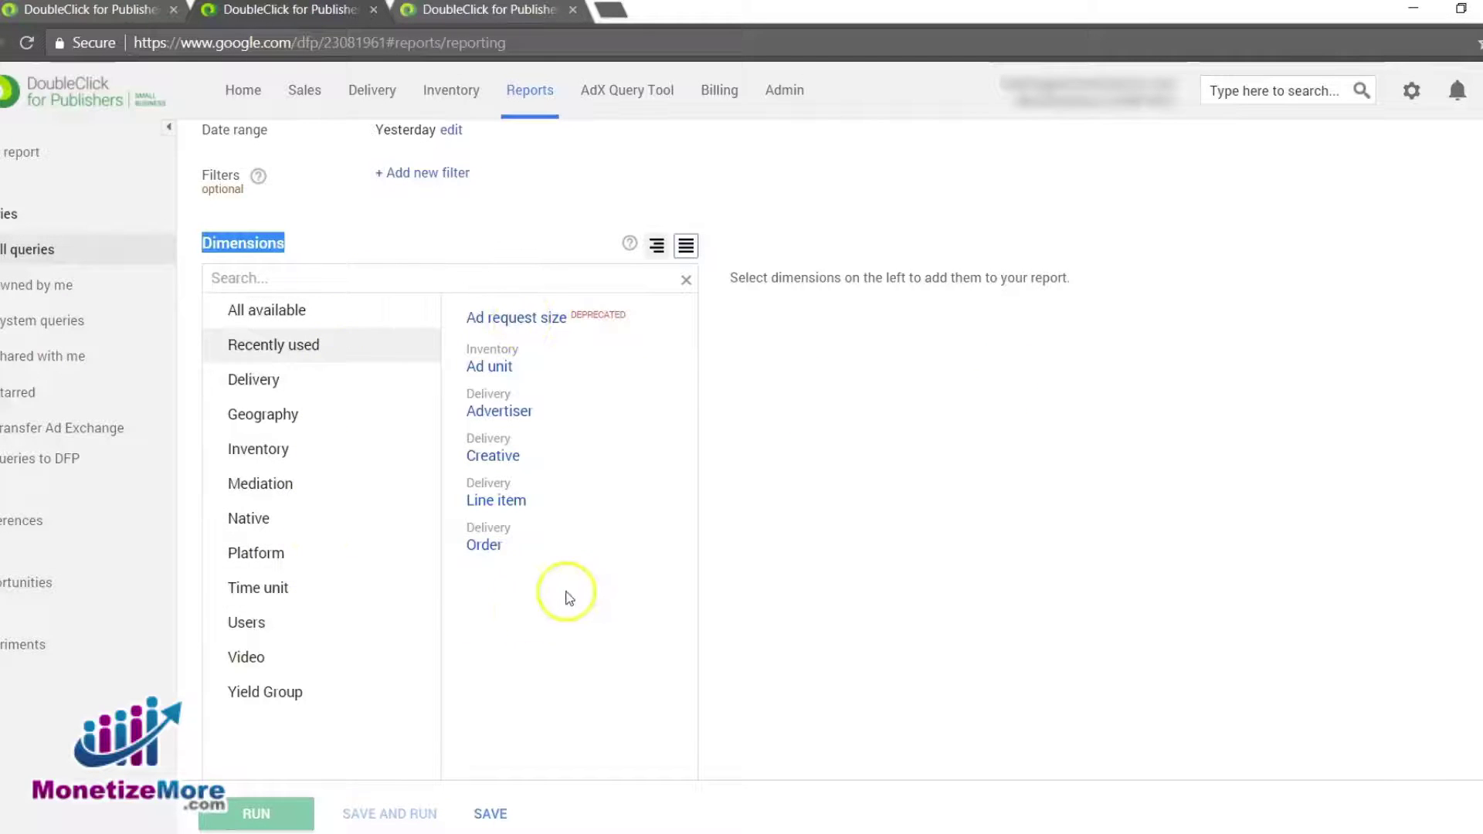
pyautogui.click(538, 286)
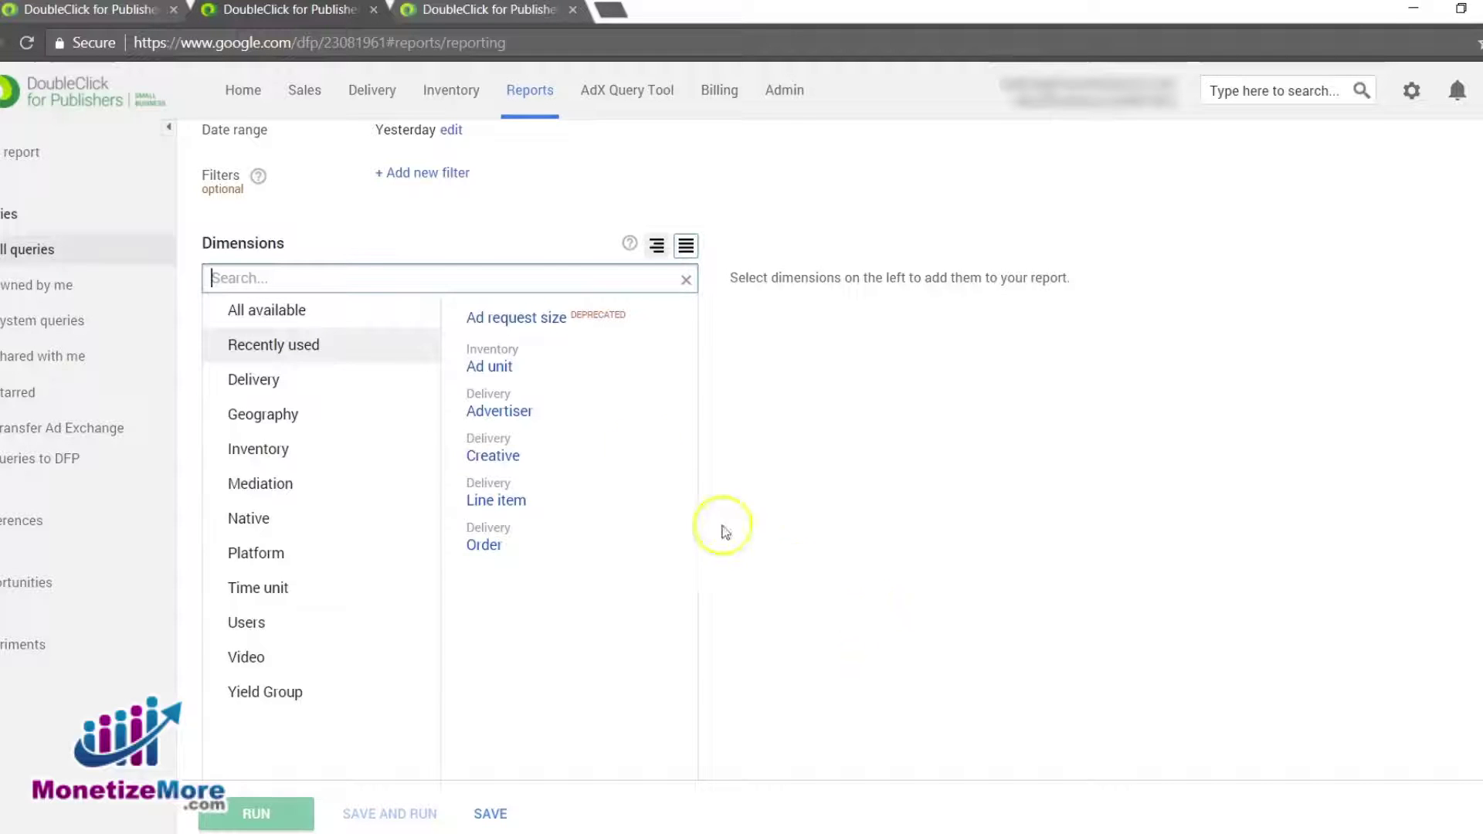
pyautogui.moveTo(533, 382)
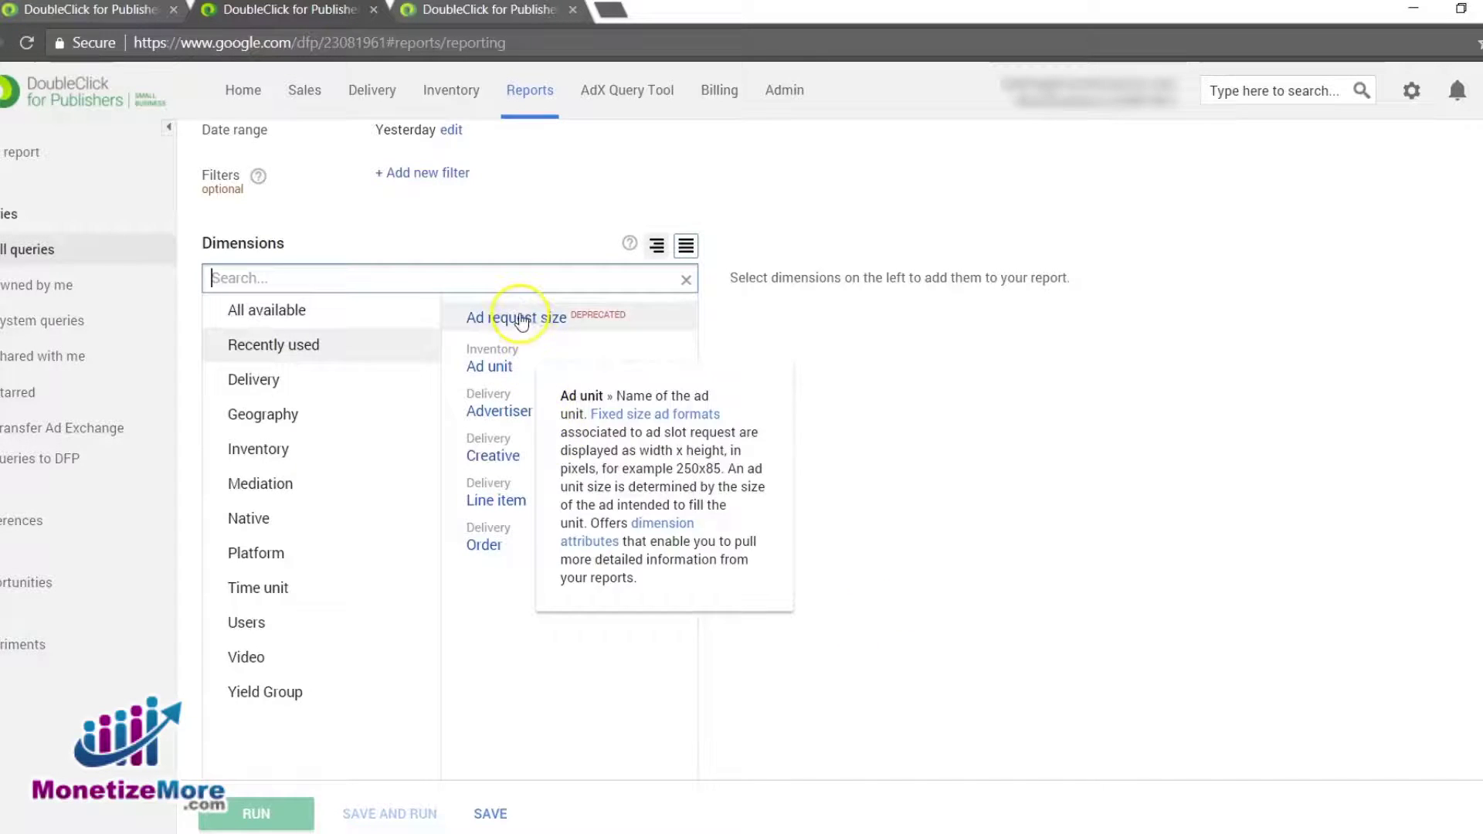
pyautogui.click(1150, 529)
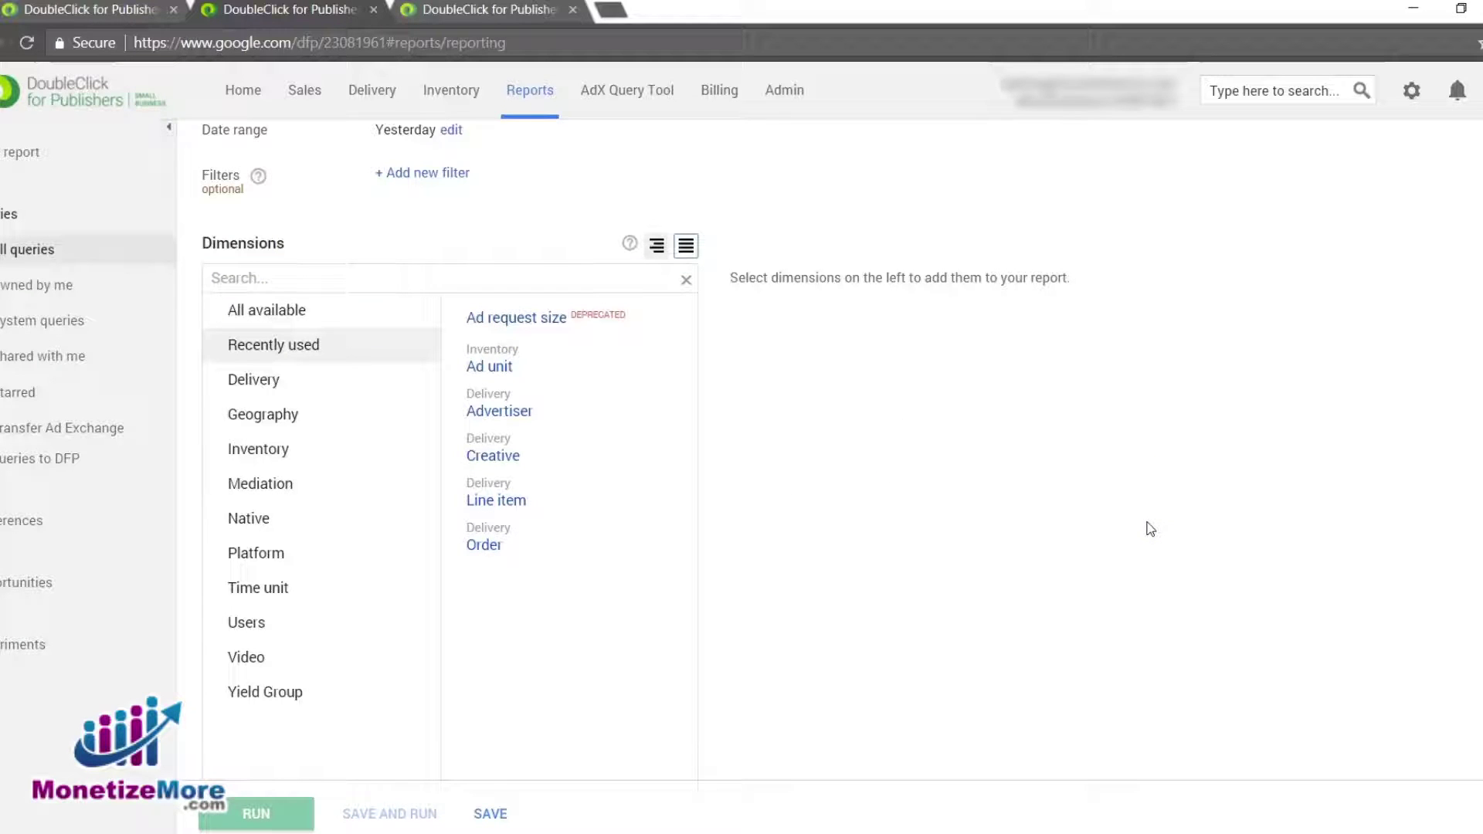
pyautogui.click(1142, 533)
pyautogui.moveTo(553, 362)
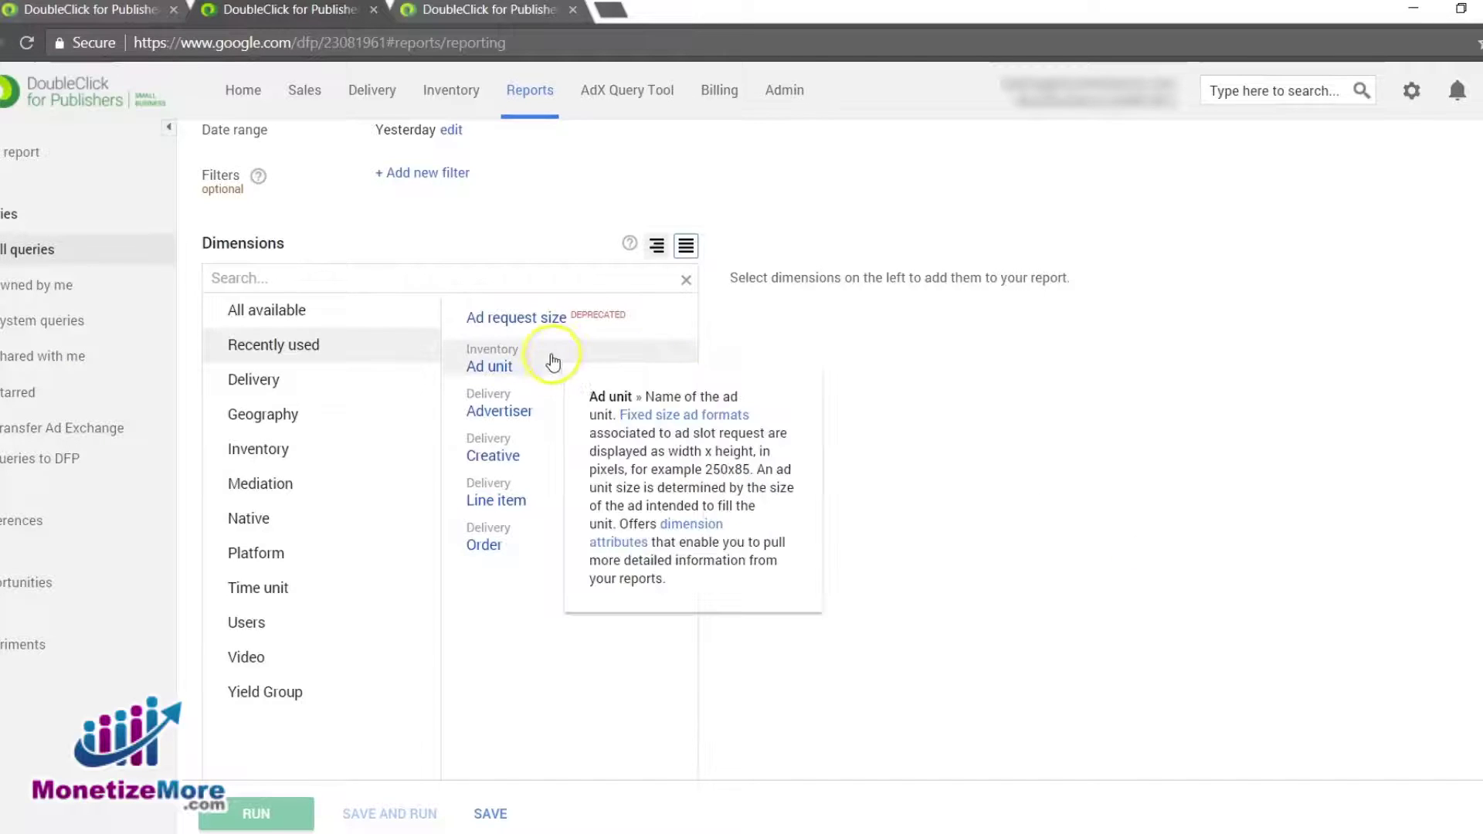
pyautogui.click(526, 360)
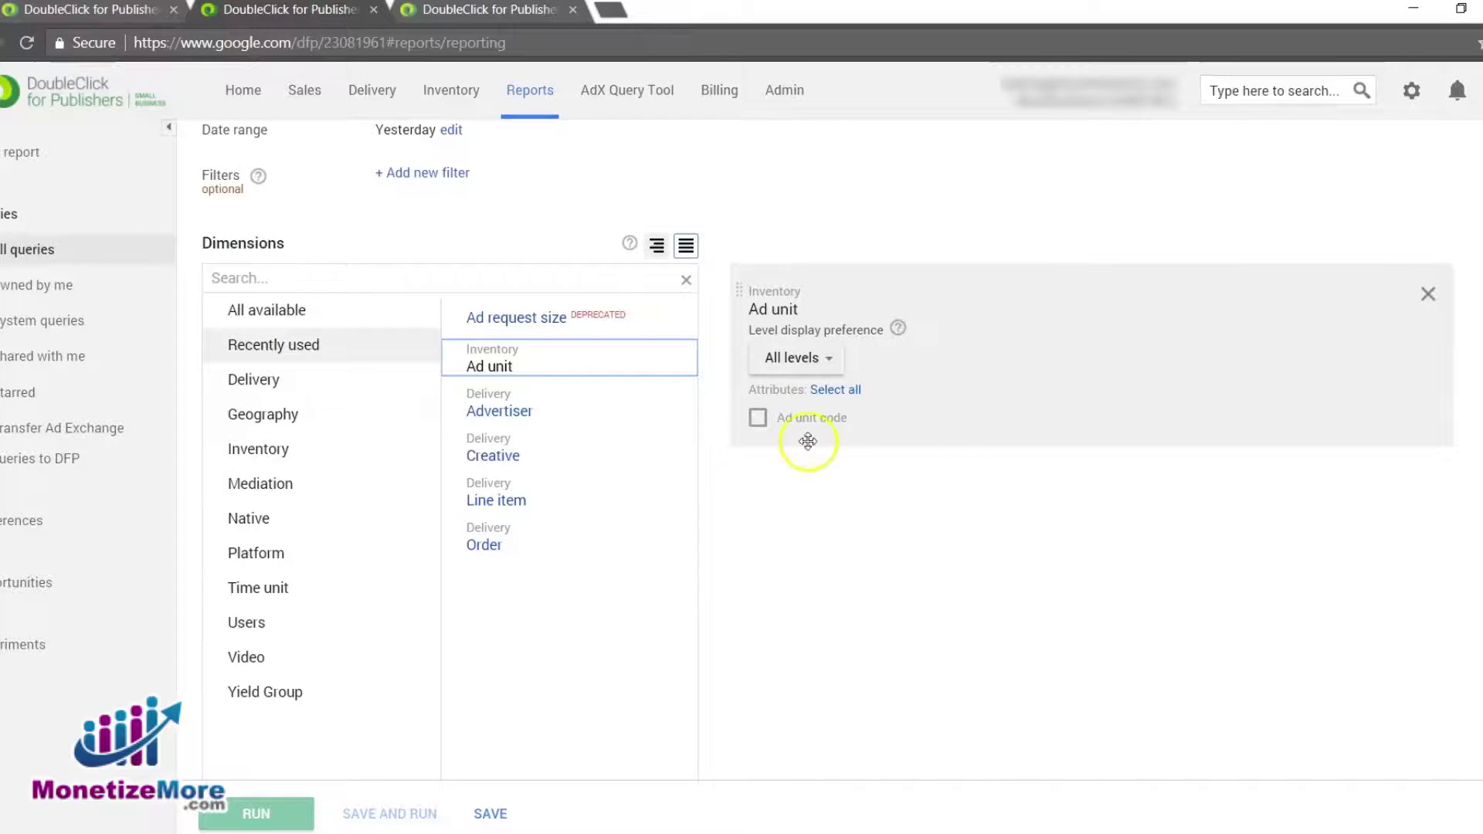
# Step: Add Ad request size from the Dimensions list, placed below Ad unit
pyautogui.click(580, 331)
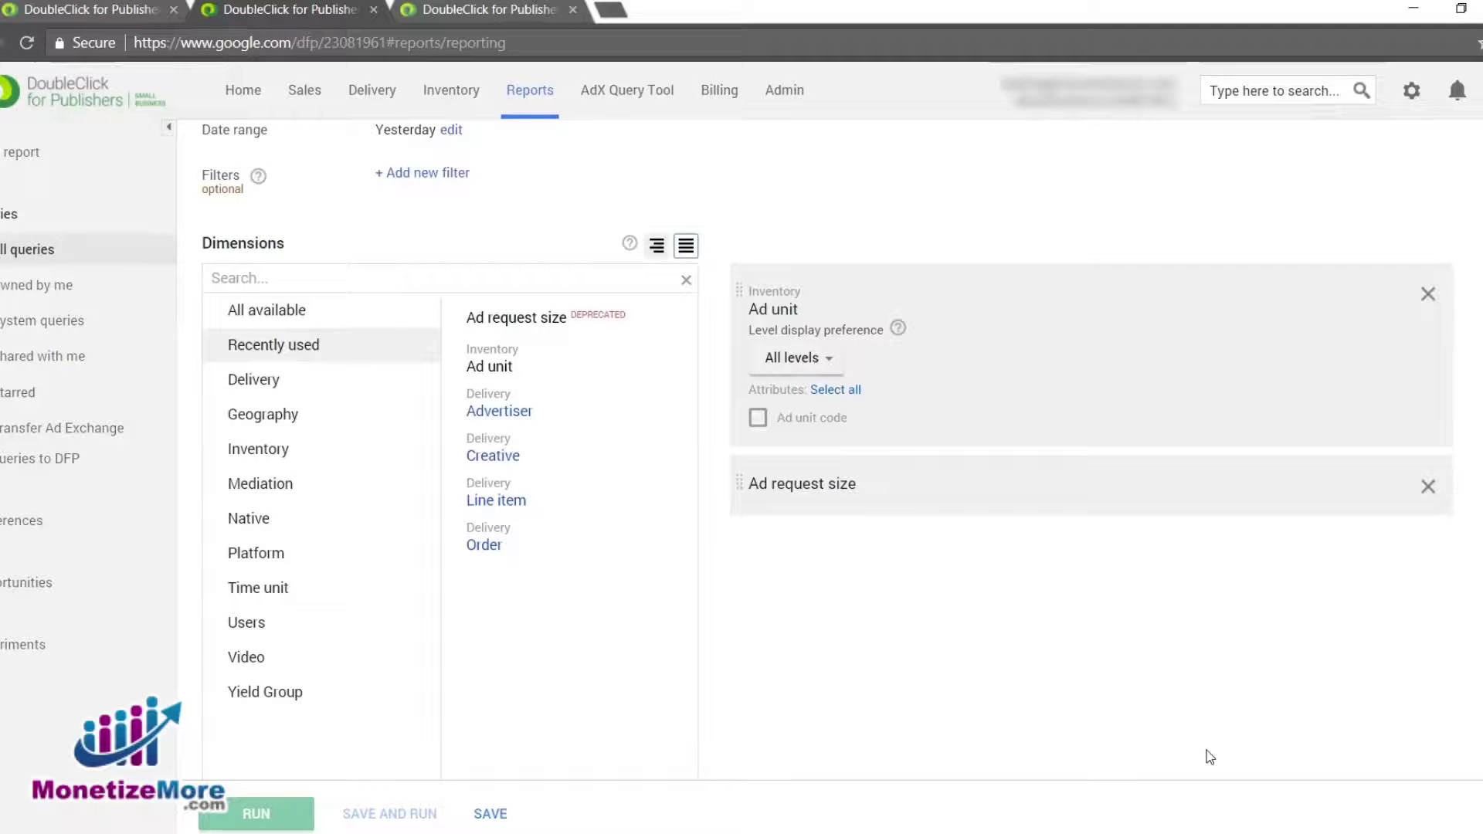
pyautogui.scroll(-3, 1016, 607)
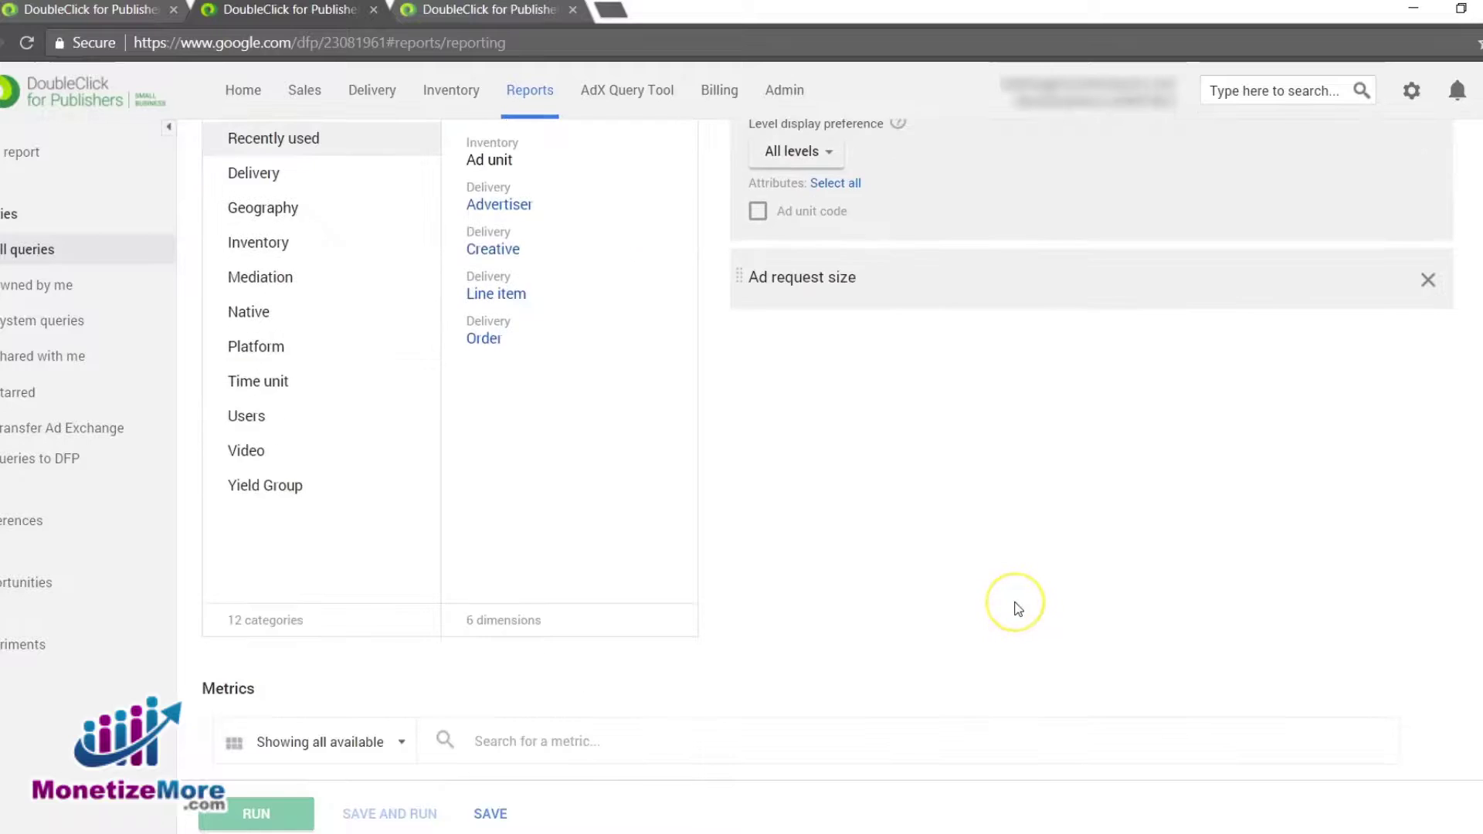
# Step: Tick the Unfilled impressions metric under Total
pyautogui.scroll(-6, 1016, 610)
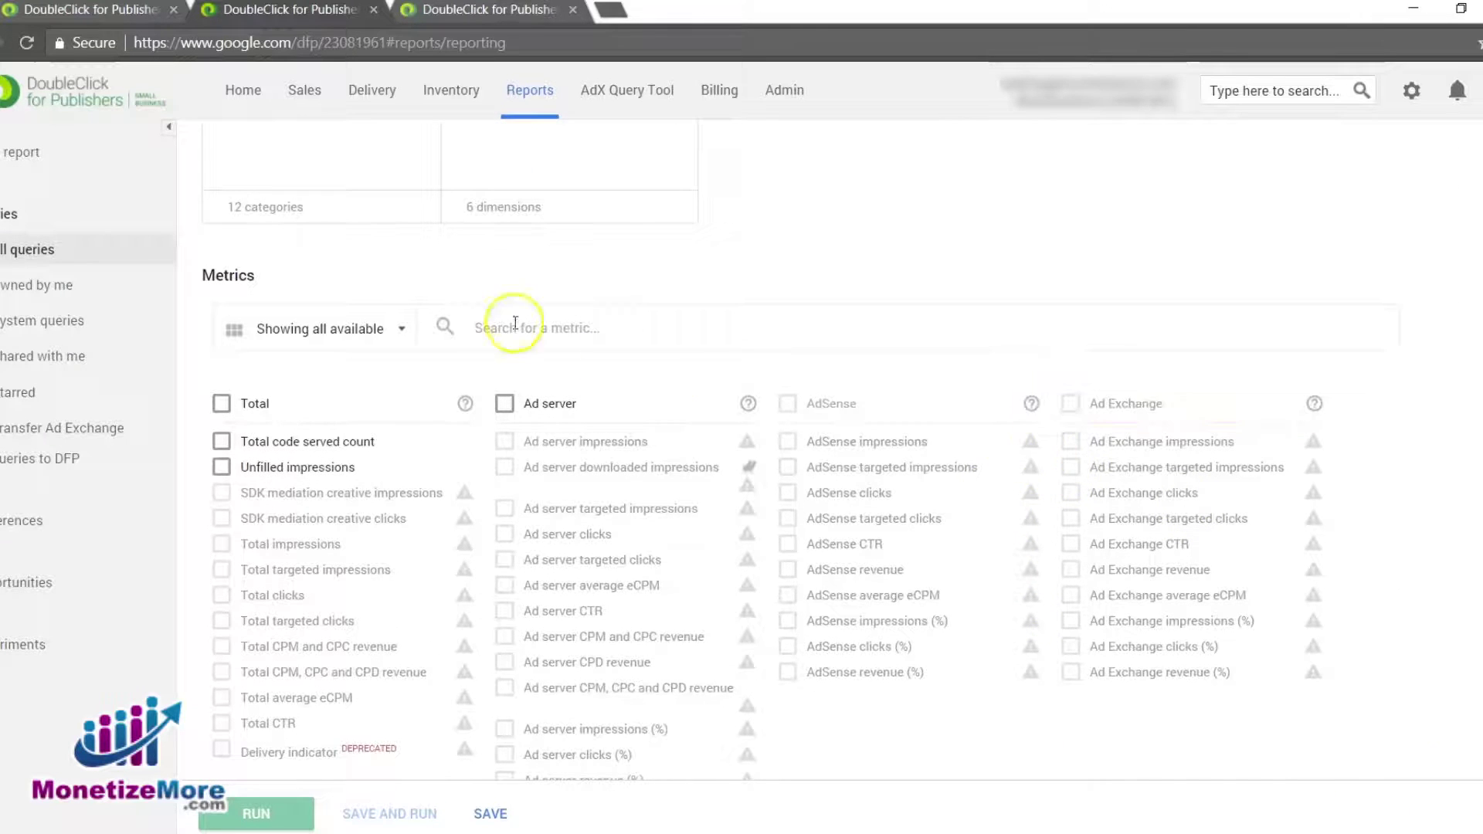
pyautogui.moveTo(313, 279); pyautogui.dragTo(183, 281)
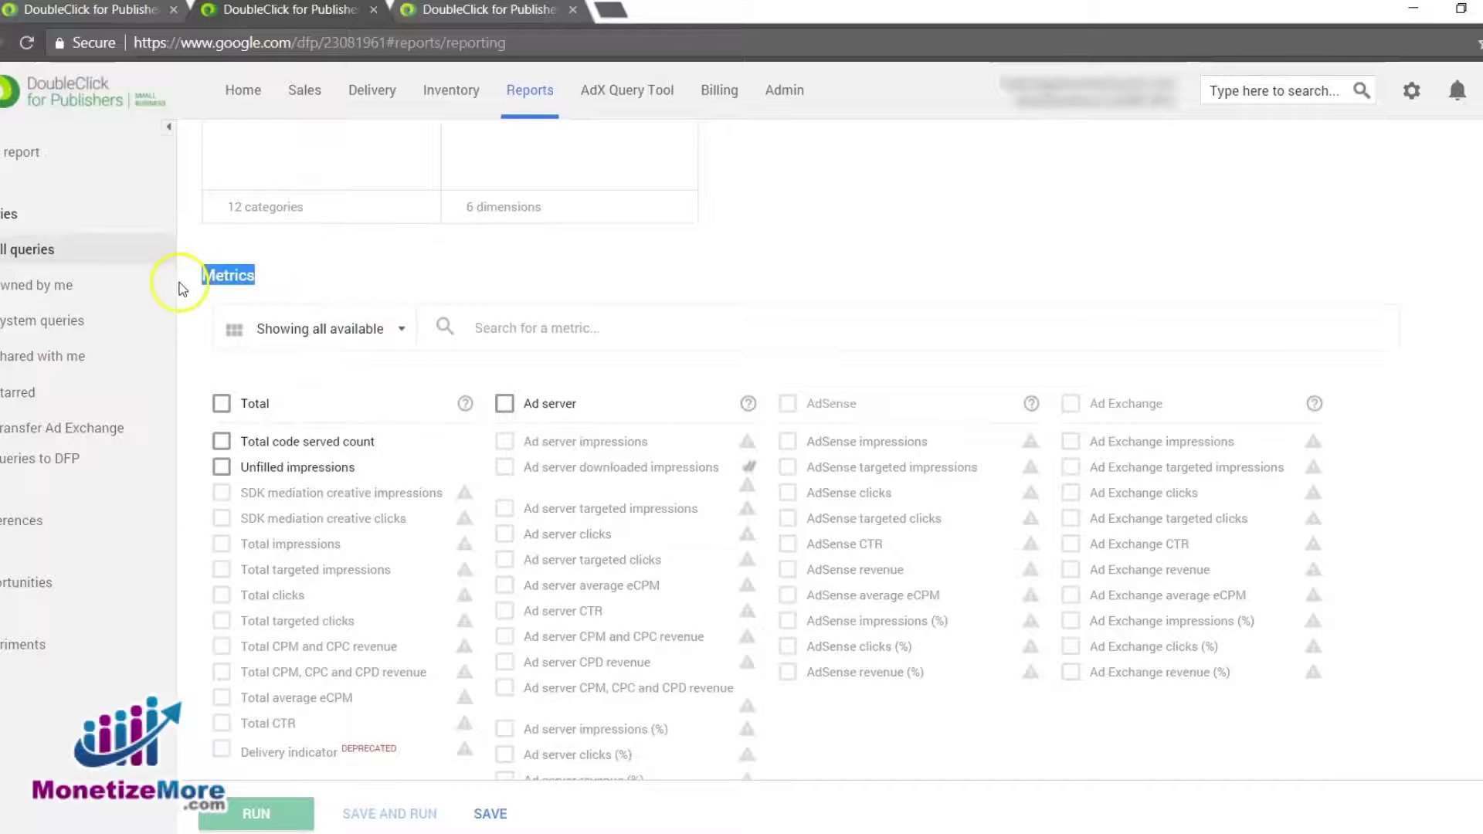
pyautogui.click(324, 269)
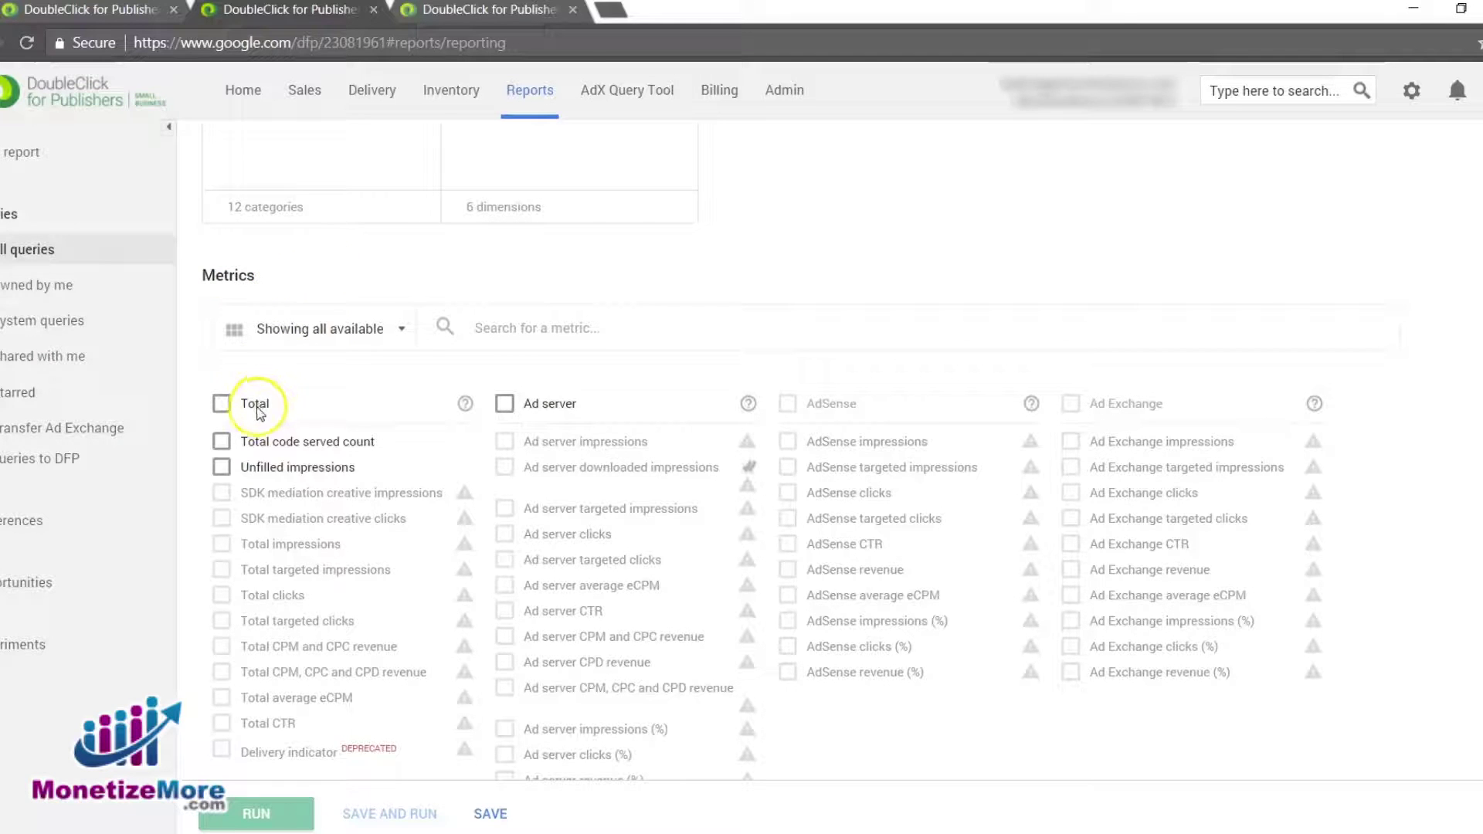
pyautogui.click(222, 468)
# Step: Search the metrics for 'unfilled impressions', clear the search, then run the query
pyautogui.click(563, 331)
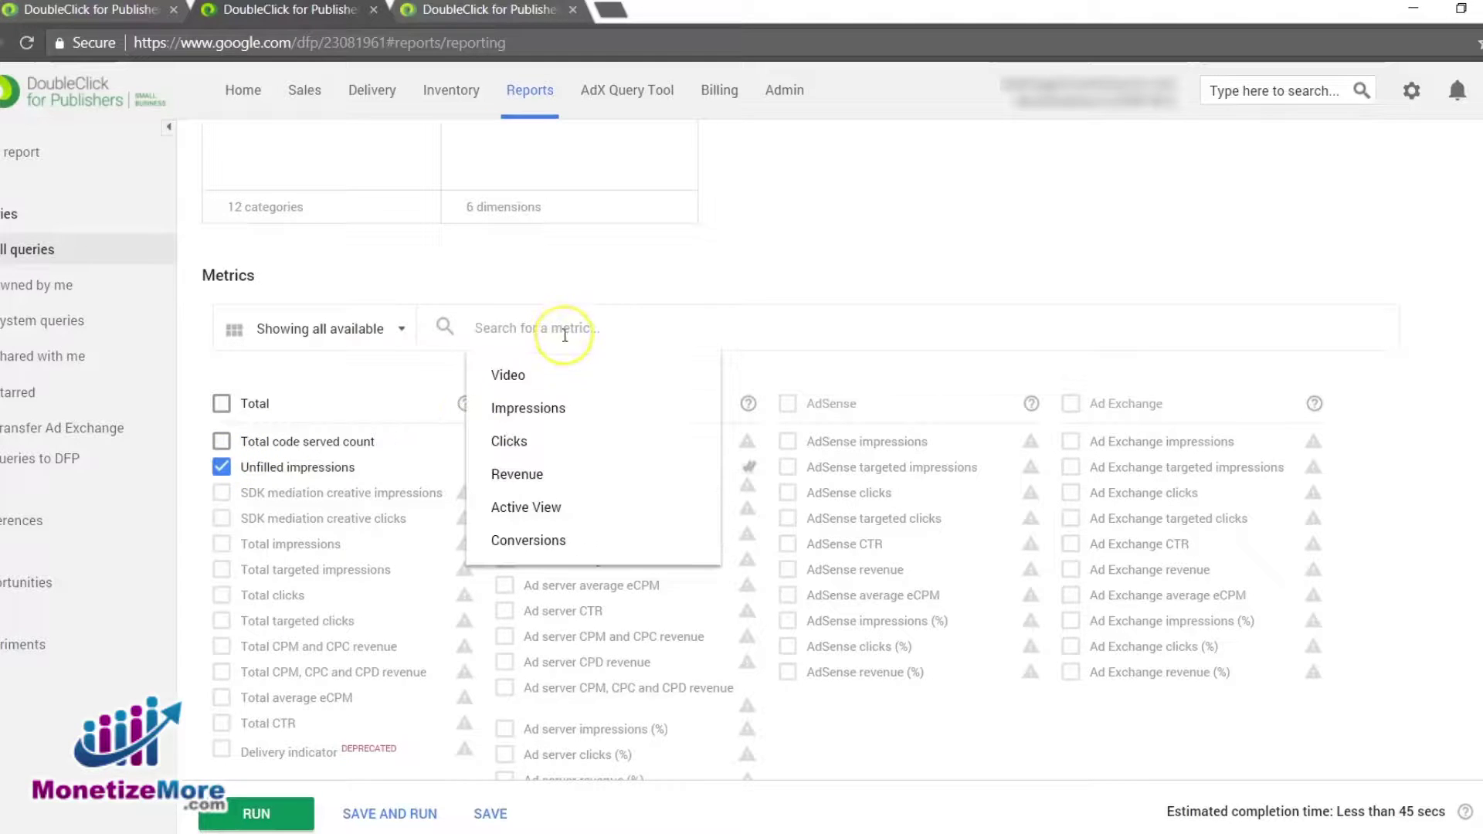
pyautogui.write('unfilled')
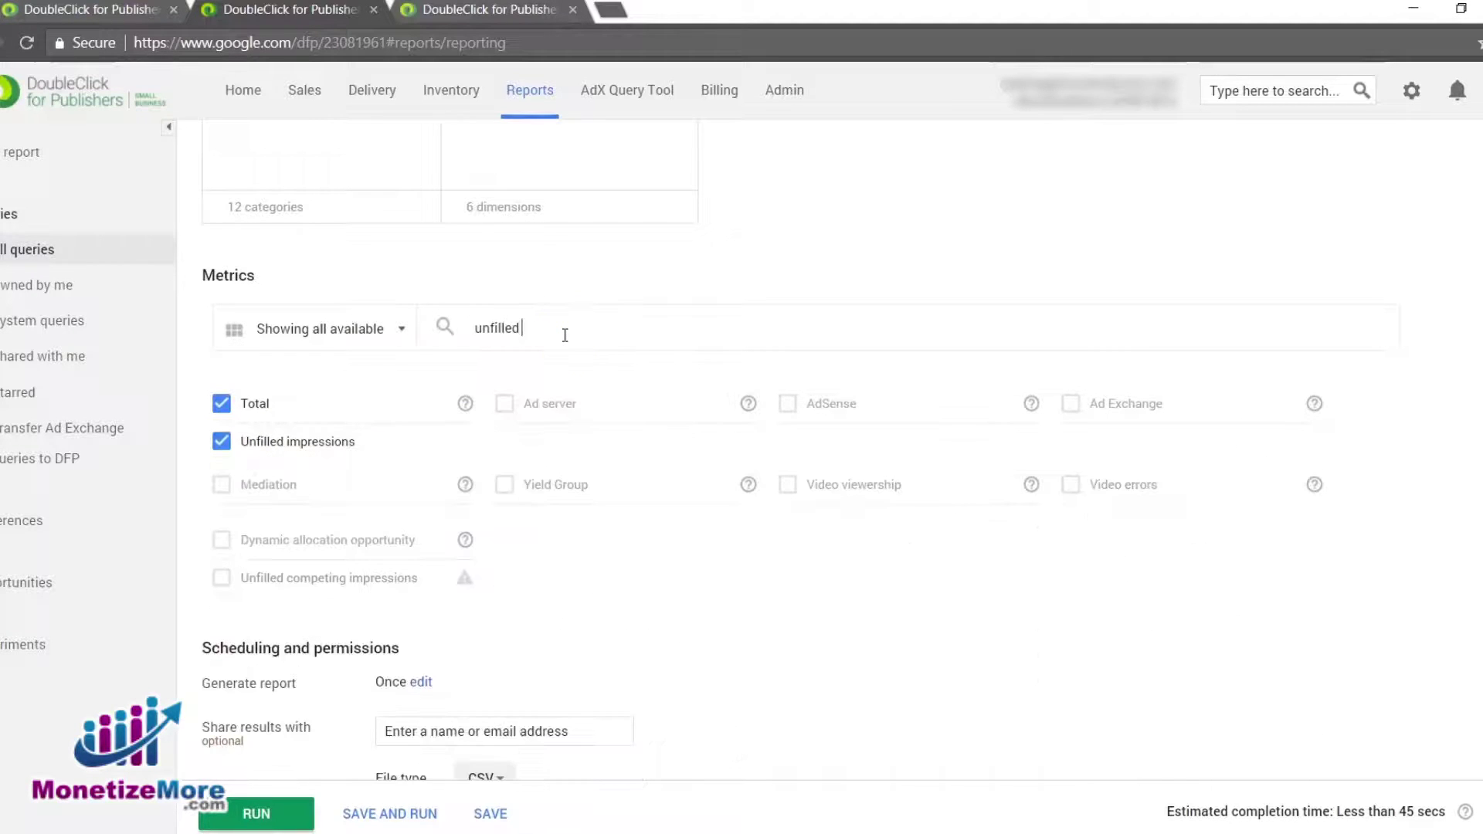
pyautogui.write(' impre')
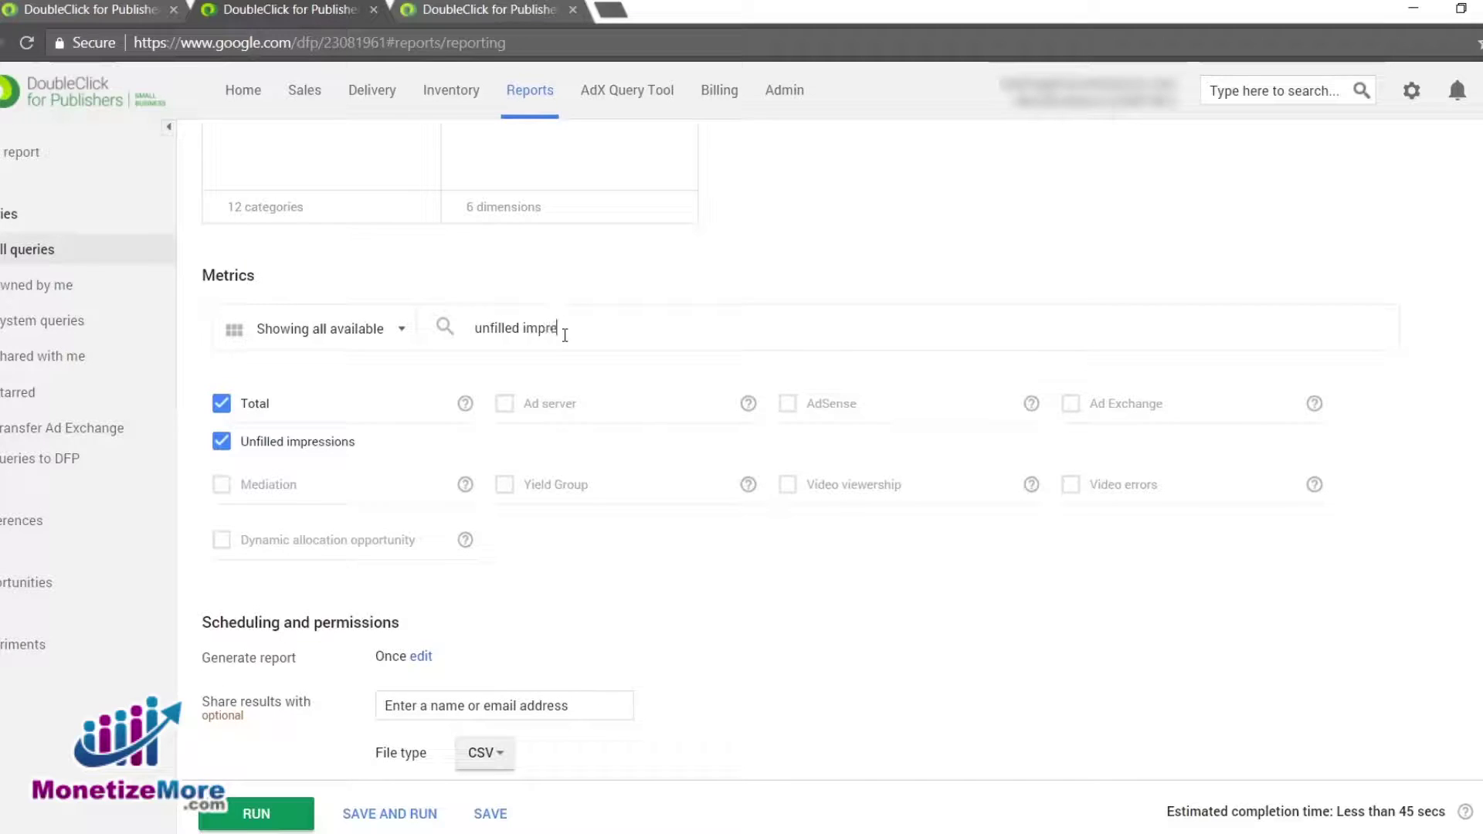
pyautogui.write('ssions')
pyautogui.moveTo(651, 328); pyautogui.dragTo(420, 327)
pyautogui.press('BackSpace')
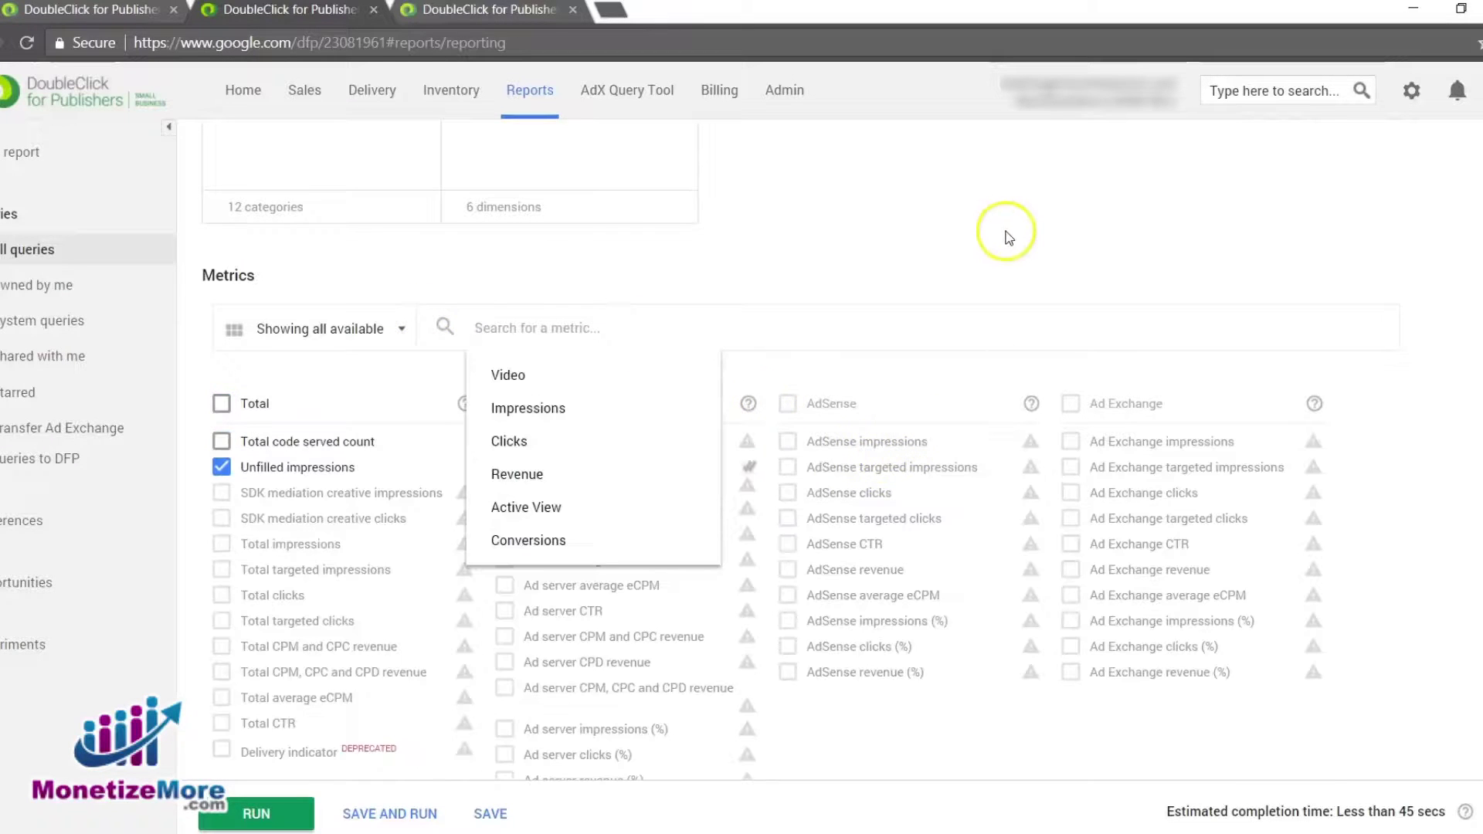
pyautogui.click(1002, 231)
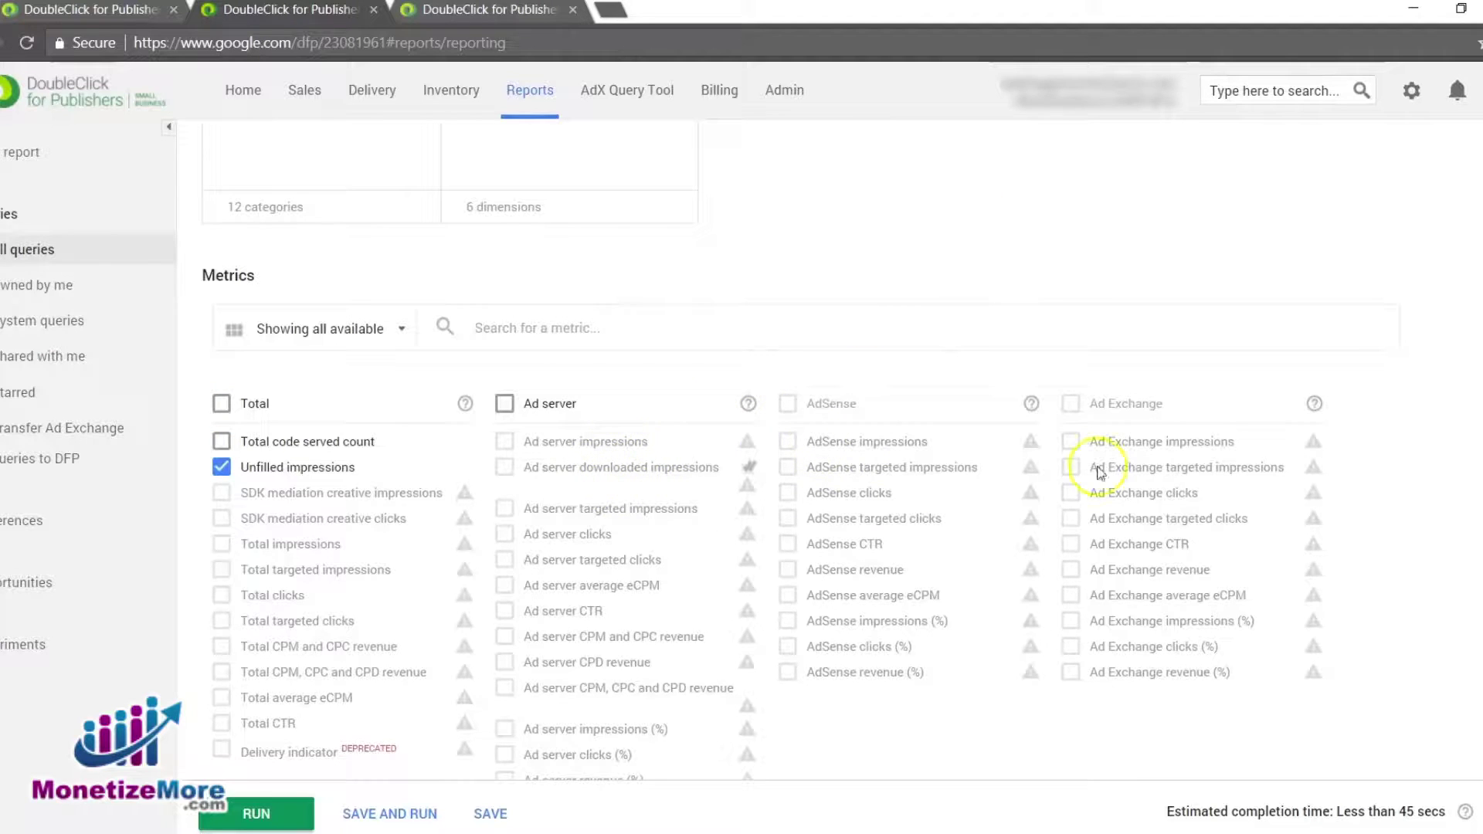
pyautogui.click(248, 815)
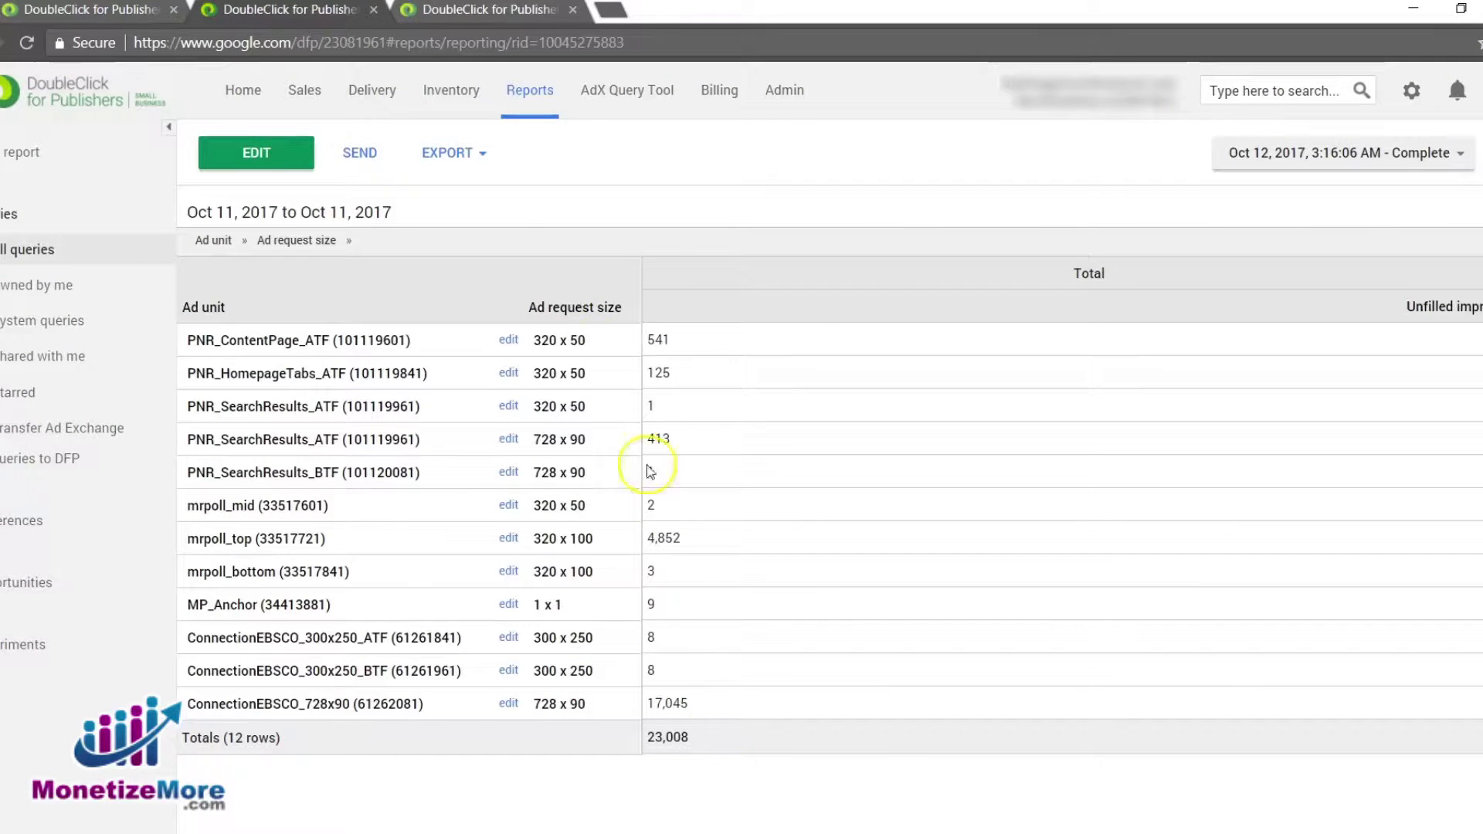
# Step: Once the query returns 12 rows totalling 23,008 unfilled impressions, switch to the Yield report
pyautogui.click(527, 93)
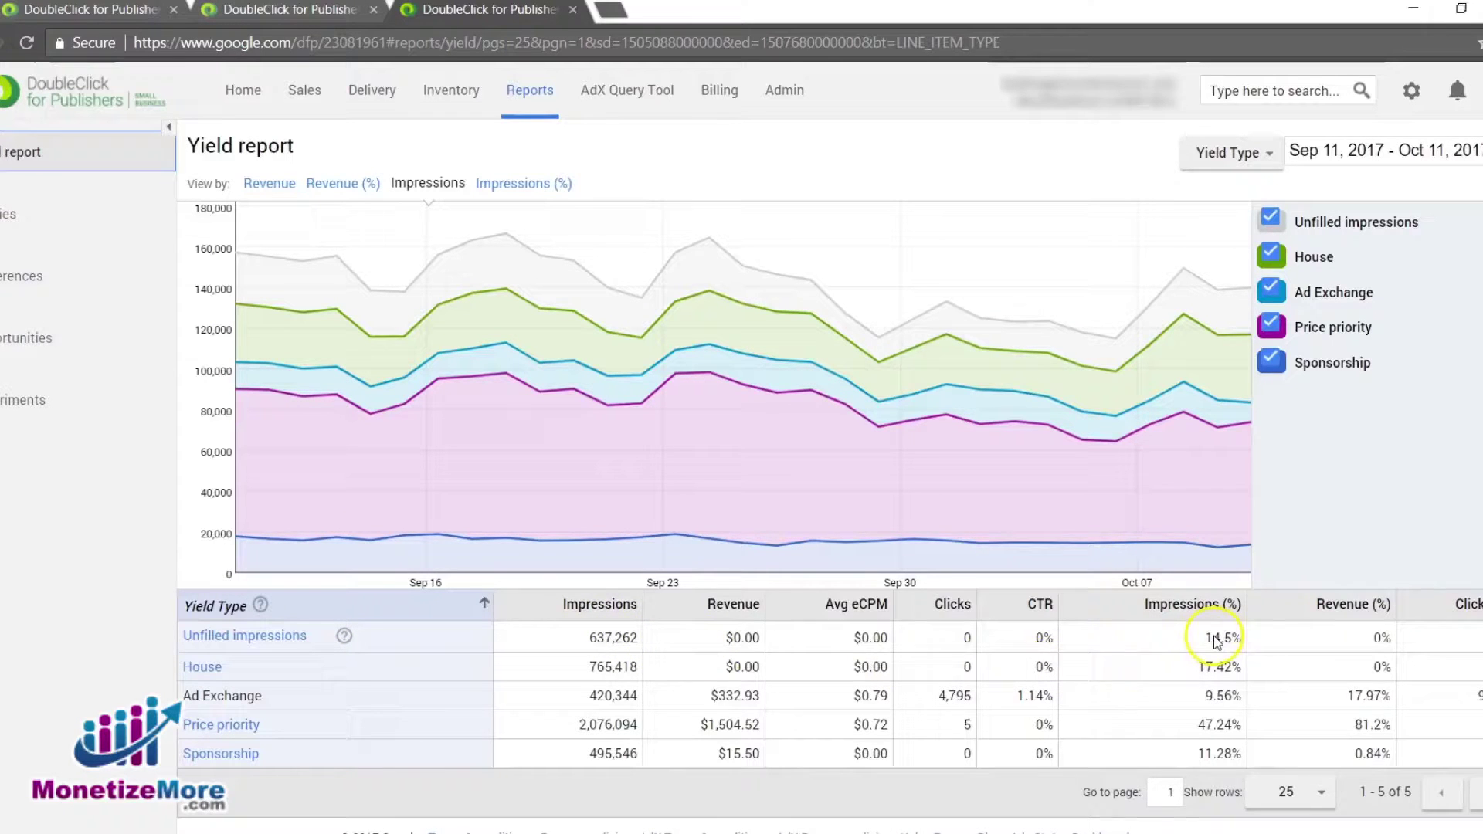
# Step: Drill into the Unfilled impressions yield type (637,262, 14.5%) in the Yield Type table
pyautogui.click(258, 638)
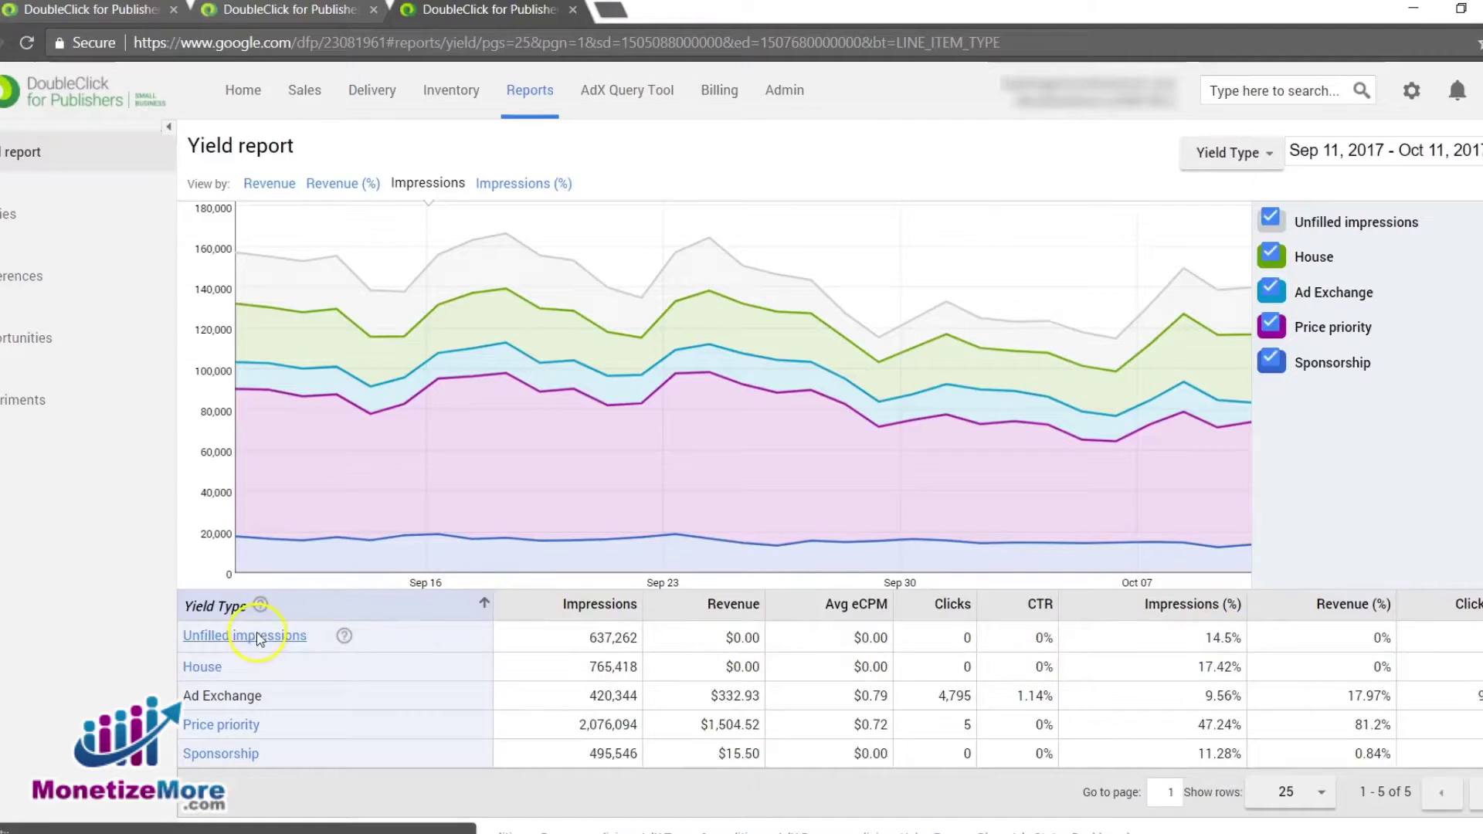